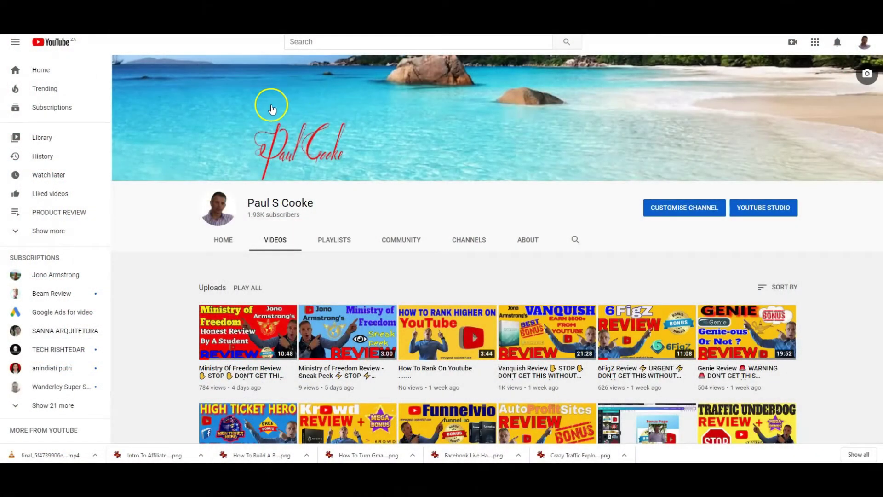
scroll(428, 276, down, 2)
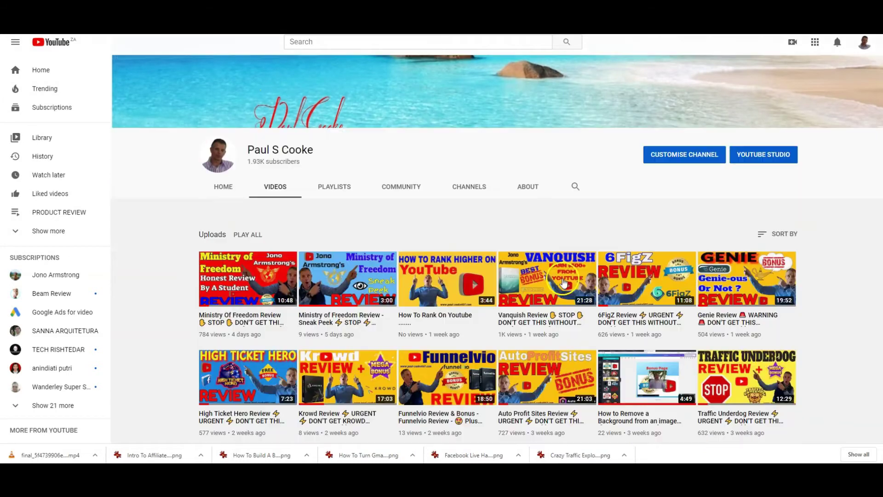
scroll(482, 290, down, 1)
- Open and pause the 'How to Remove a Background' video, then copy its share link
click(626, 324)
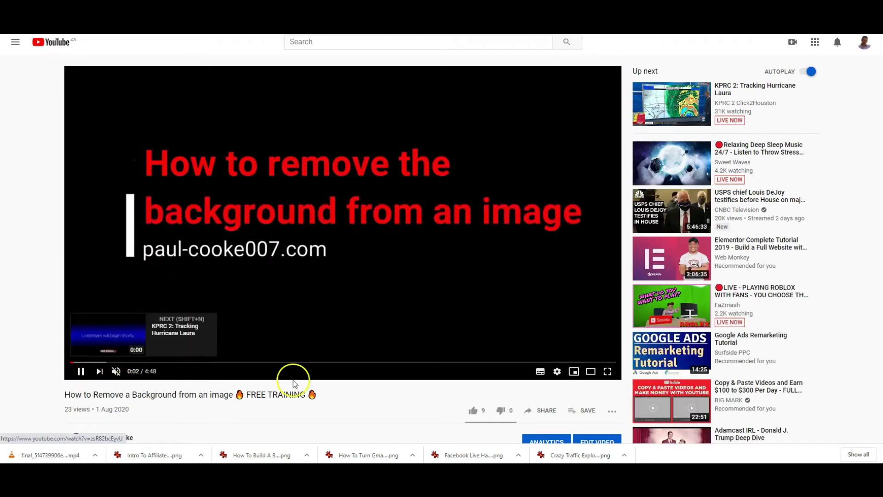
scroll(441, 332, down, 2)
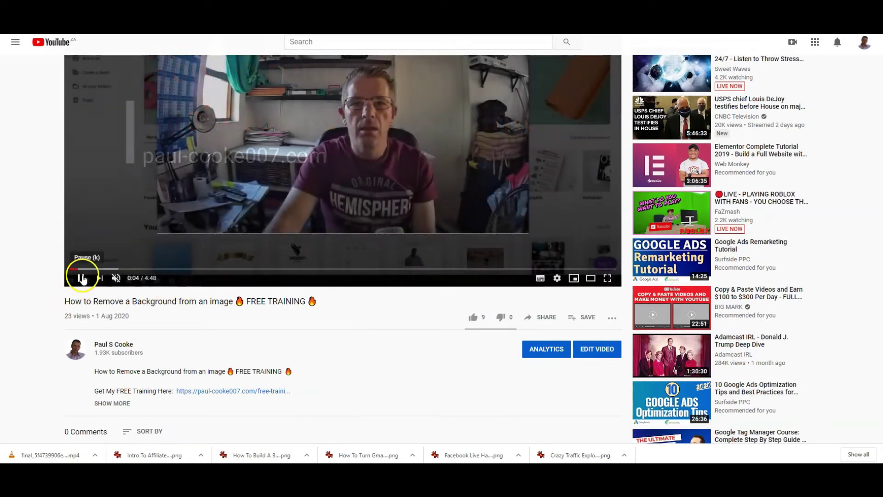
click(80, 277)
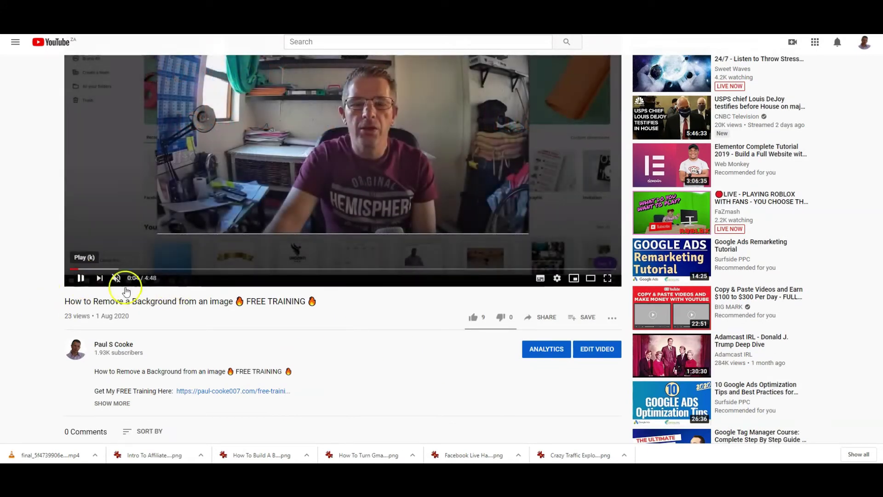
click(545, 317)
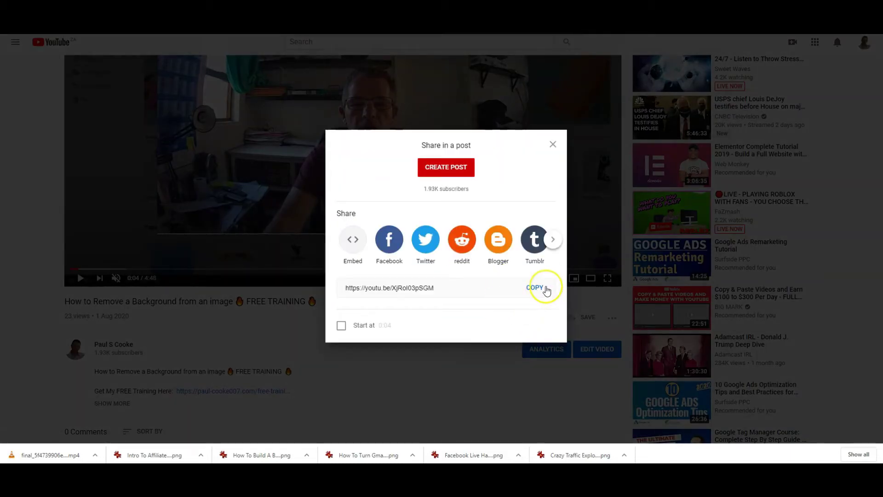
click(536, 289)
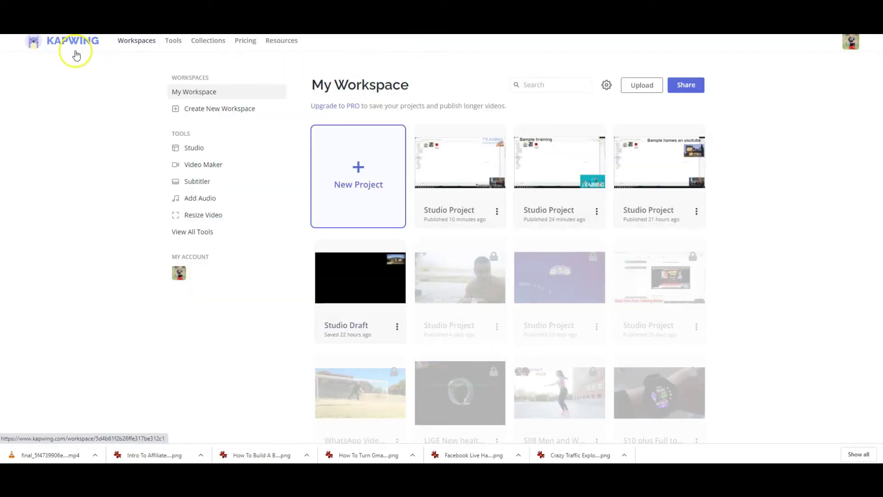
- Create a Studio project and import the pasted YouTube link as a 4:48 clip
click(356, 173)
click(325, 142)
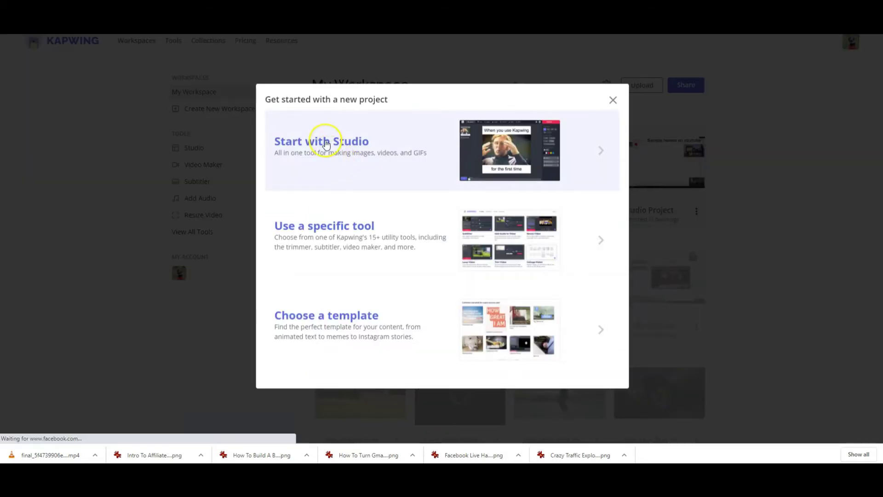
right_click(494, 283)
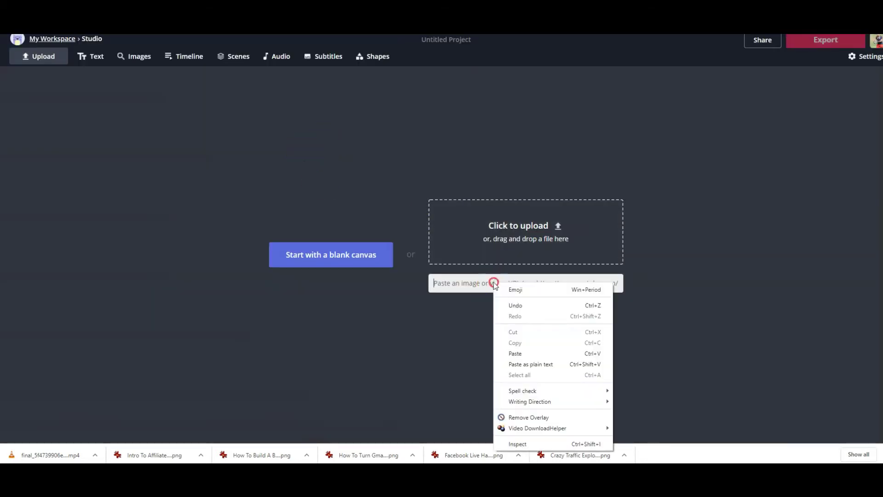
click(517, 355)
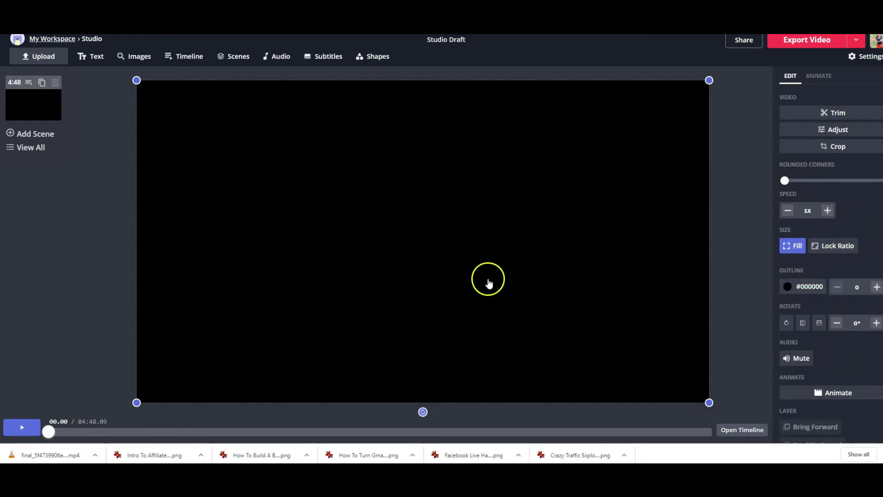
- Add a text box, change 'Sample text' to 'Training Video', and drag it to the lower-left
click(97, 58)
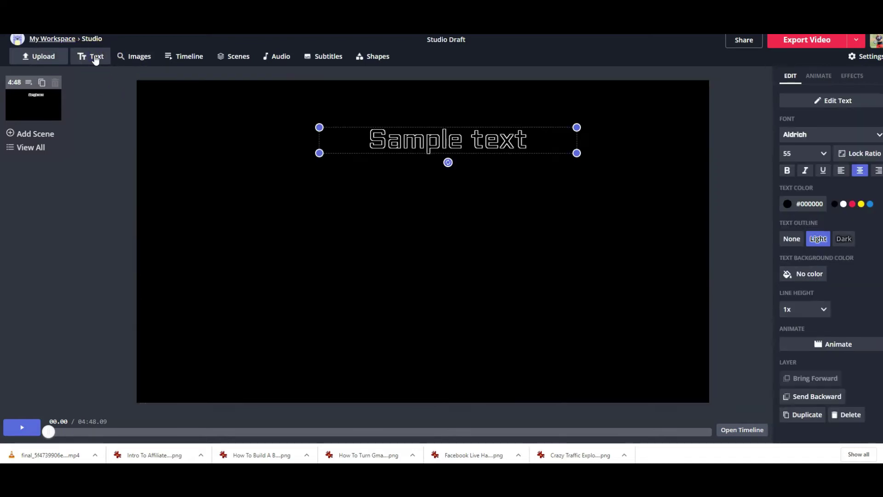
double_click(420, 138)
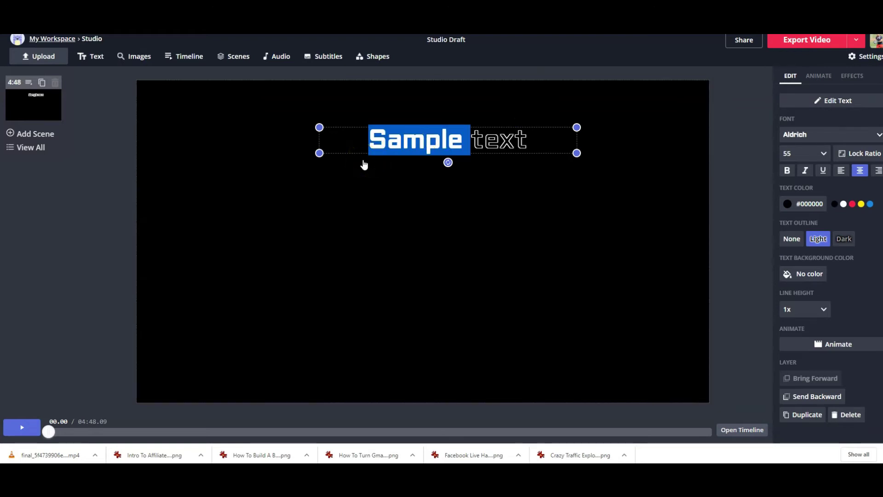
text(Train)
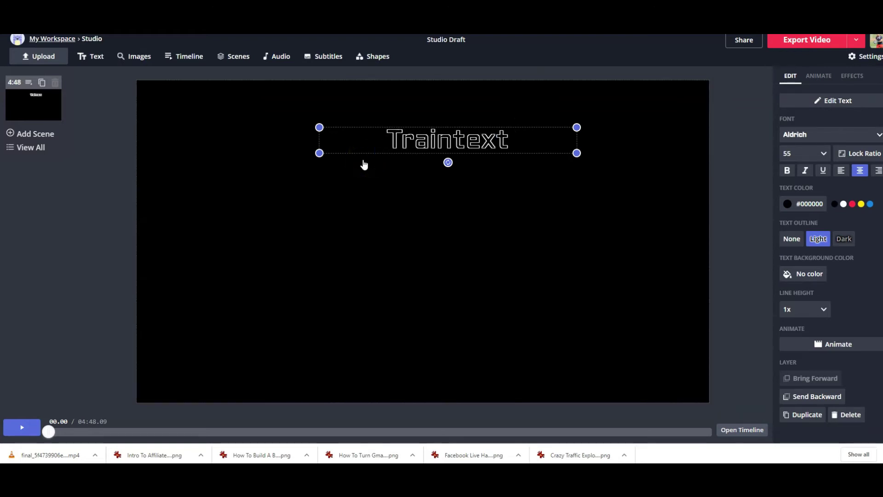
text(ing)
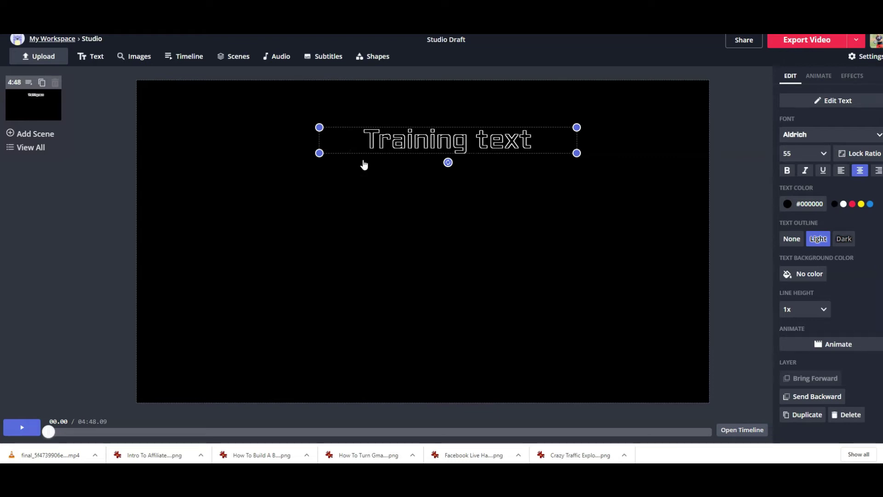
click(522, 138)
double_click(508, 144)
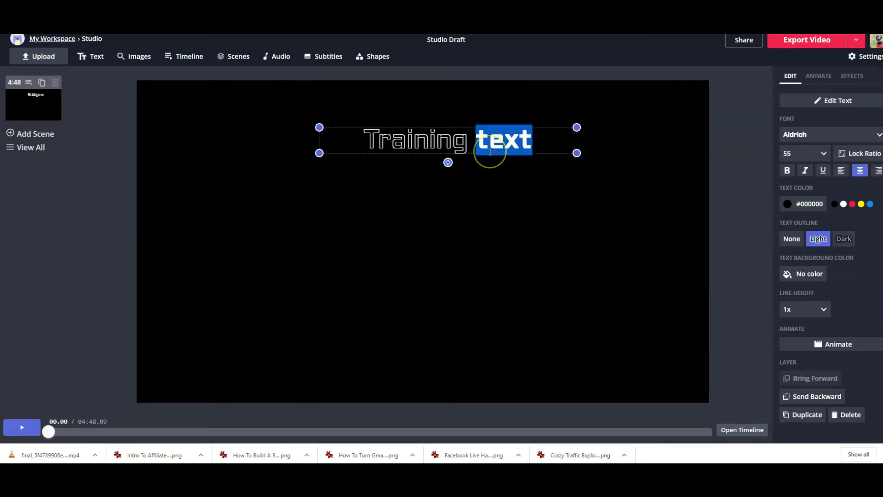
text(Vide)
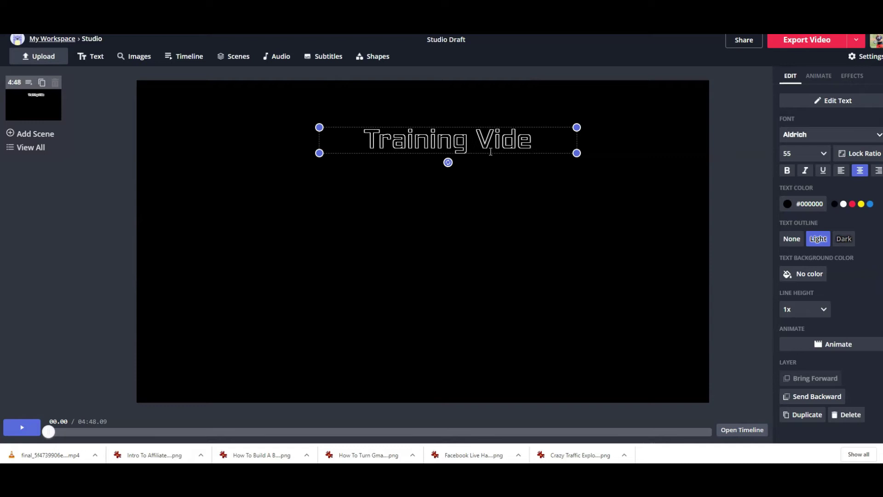
text(o)
click(504, 173)
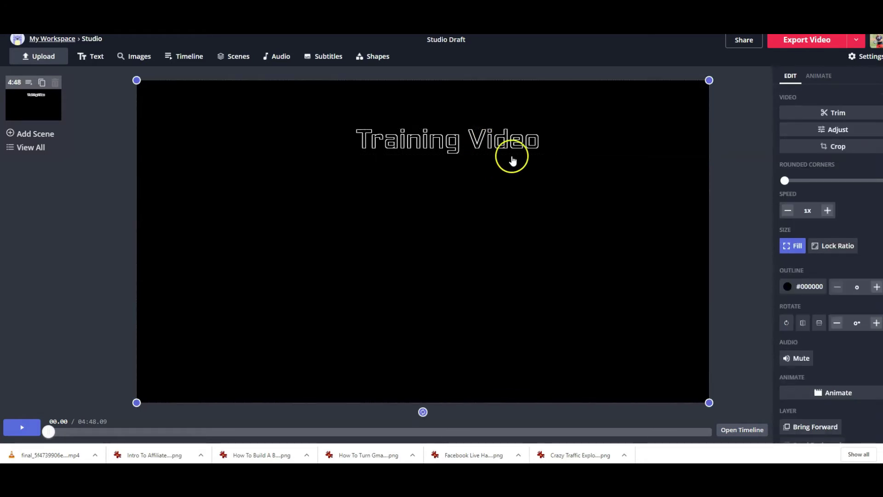
click(514, 142)
mouse_move(514, 142)
mouse_down()
mouse_move(463, 257)
mouse_move(363, 298)
mouse_move(276, 377)
mouse_up()
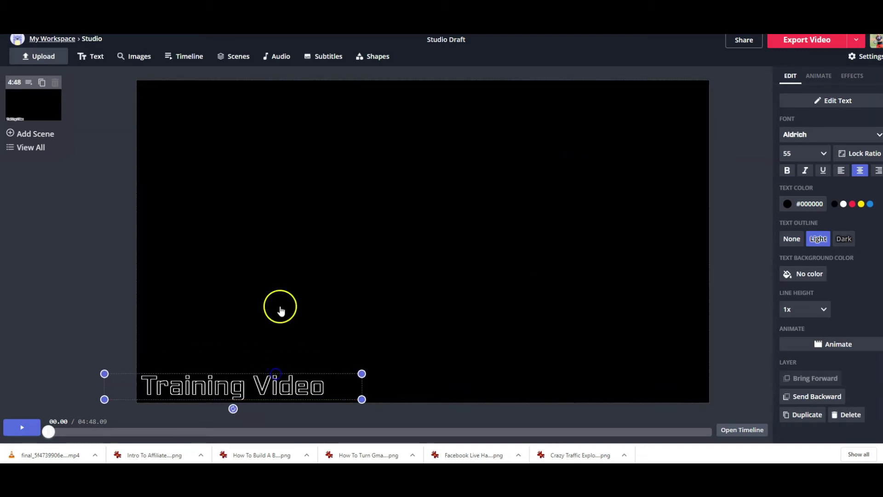
- Insert the colourful TRAINING image from a 'training' search, shrink it, and move it top-right
click(123, 61)
text(training)
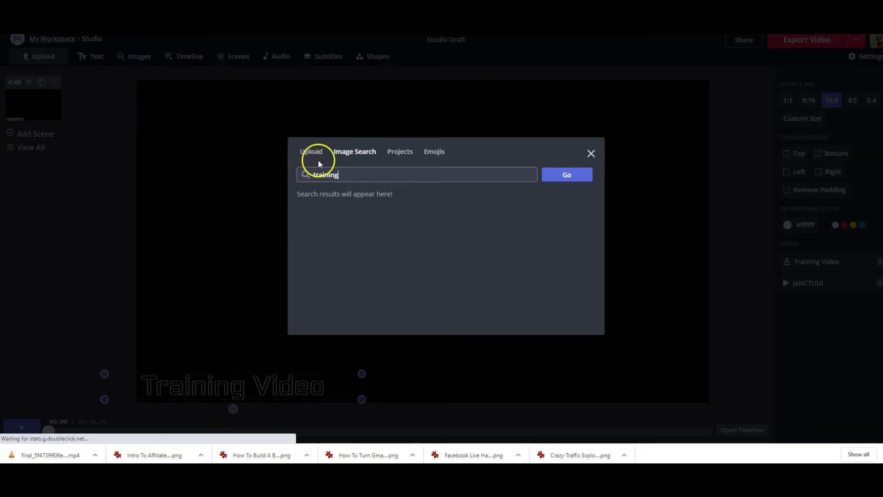
click(566, 175)
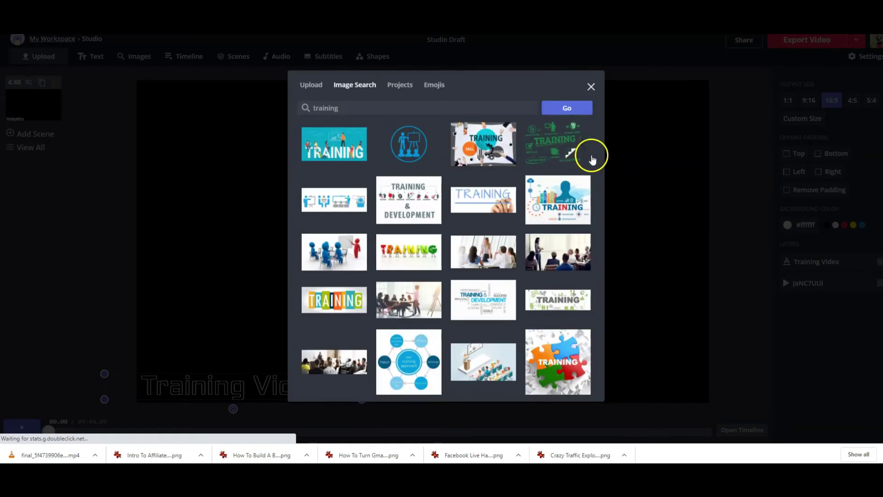
scroll(448, 241, down, 3)
click(342, 255)
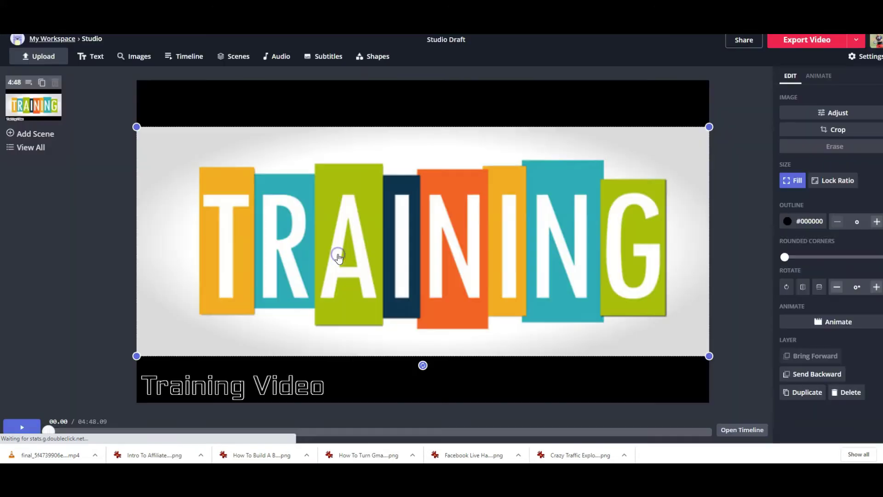
mouse_move(136, 127)
mouse_down()
mouse_move(468, 280)
mouse_move(555, 292)
mouse_up()
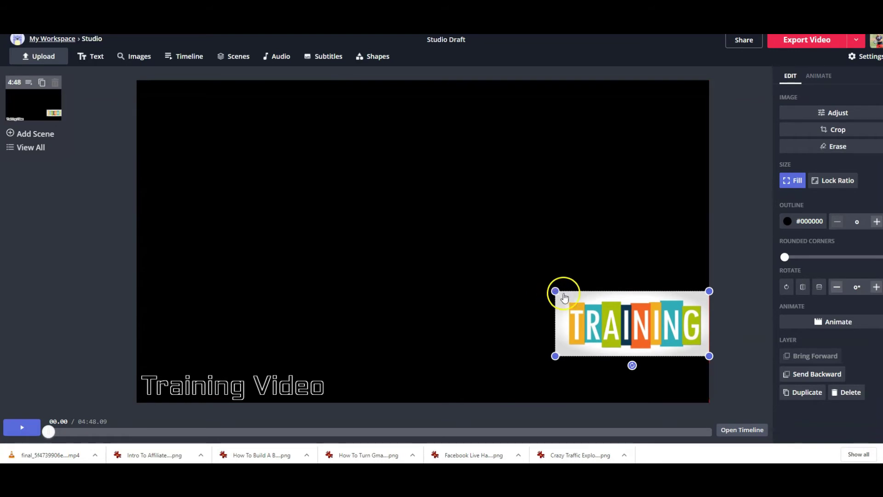
drag(632, 319, 633, 107)
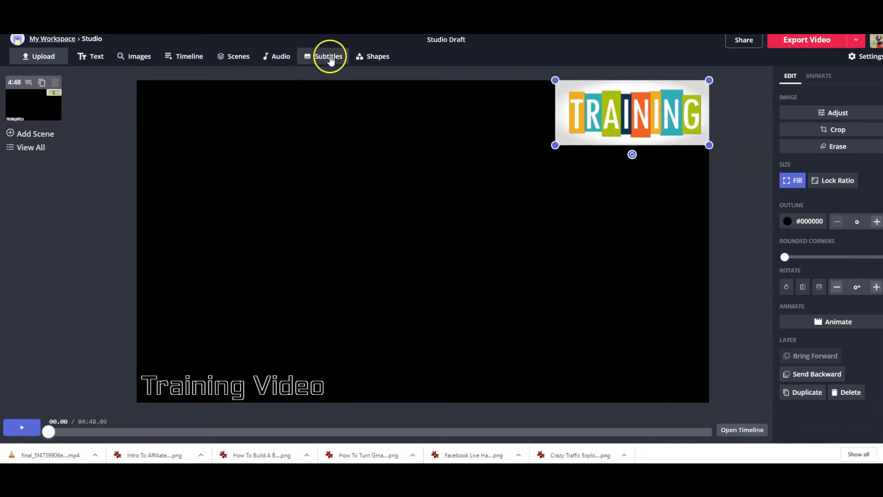
- Write the 'training' subtitle, raise its position slightly, and preview it
click(330, 59)
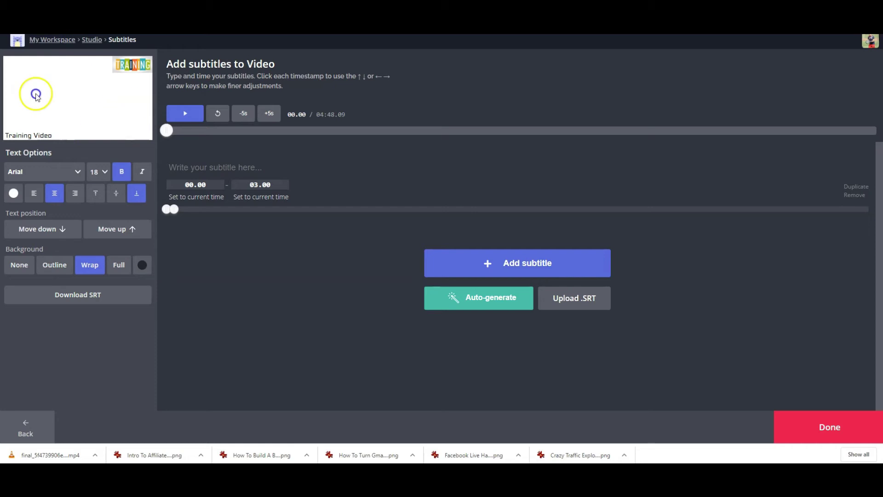
click(207, 167)
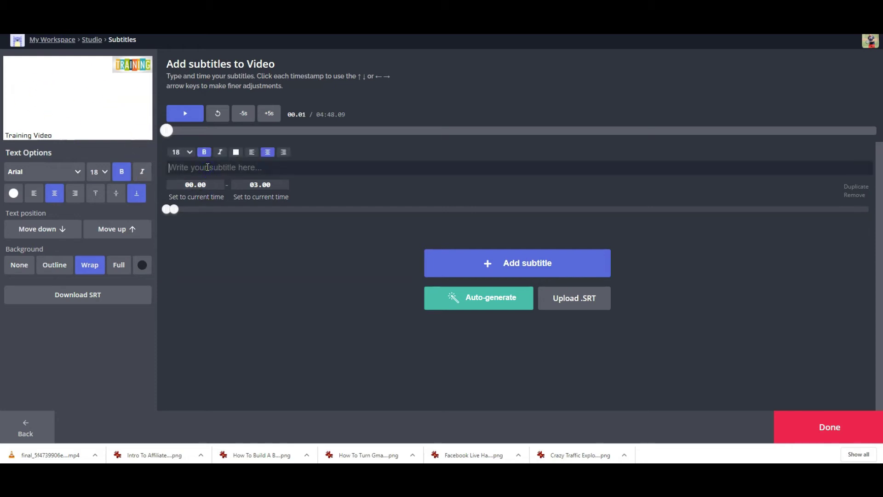
text(training)
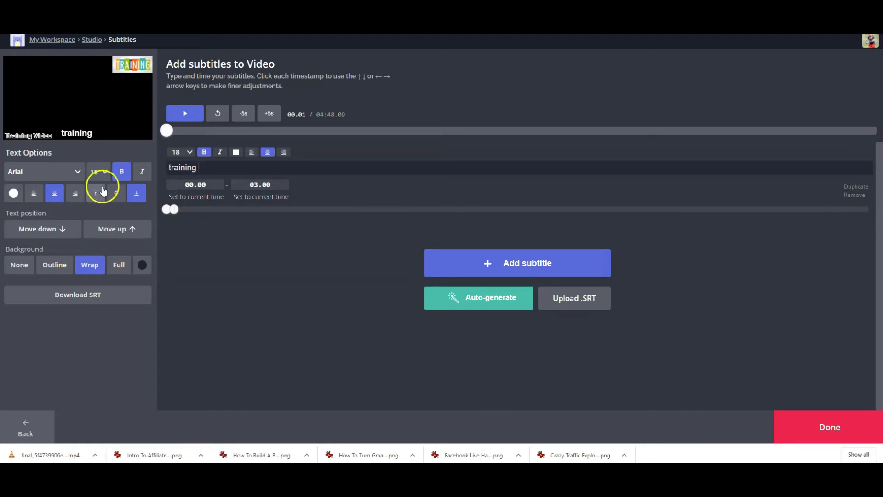
click(117, 231)
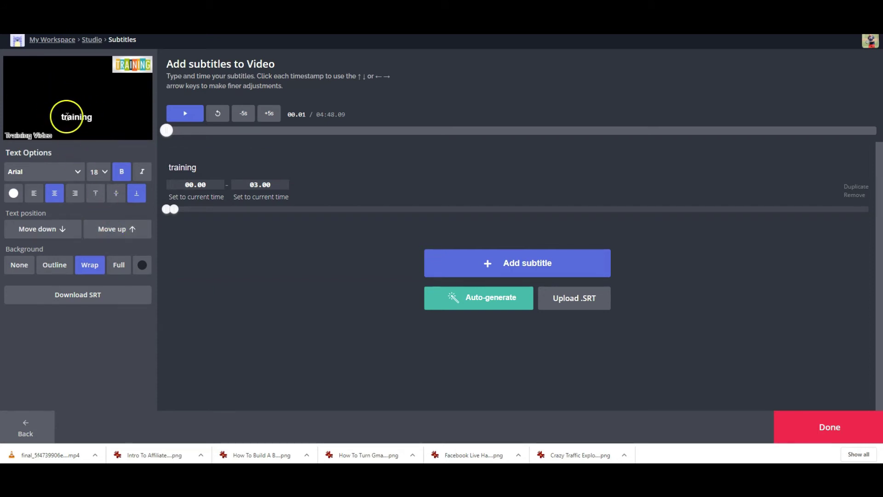
click(185, 114)
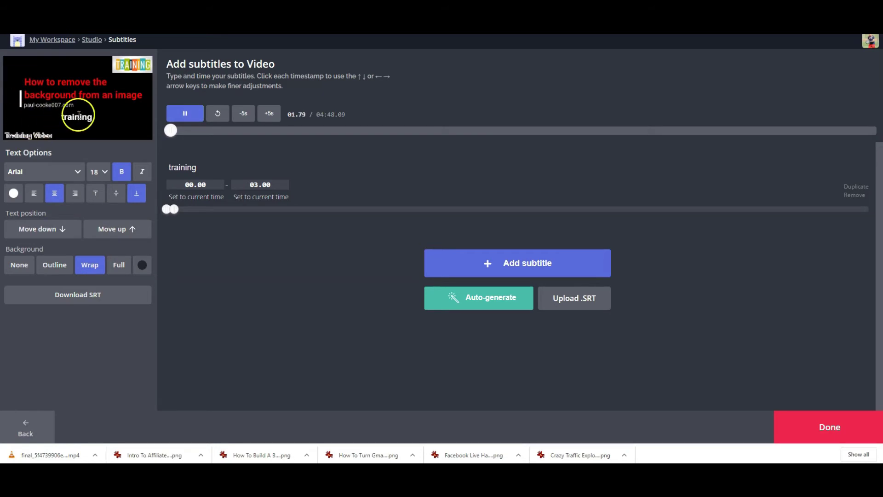
click(185, 113)
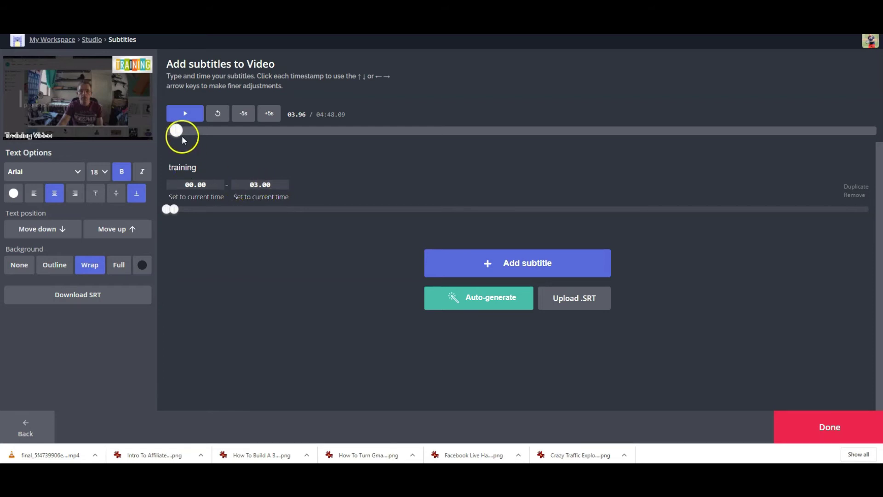
- Time the subtitle from 00.00 to 03.57, then select the background video in the editor
drag(176, 132, 167, 131)
drag(172, 209, 277, 207)
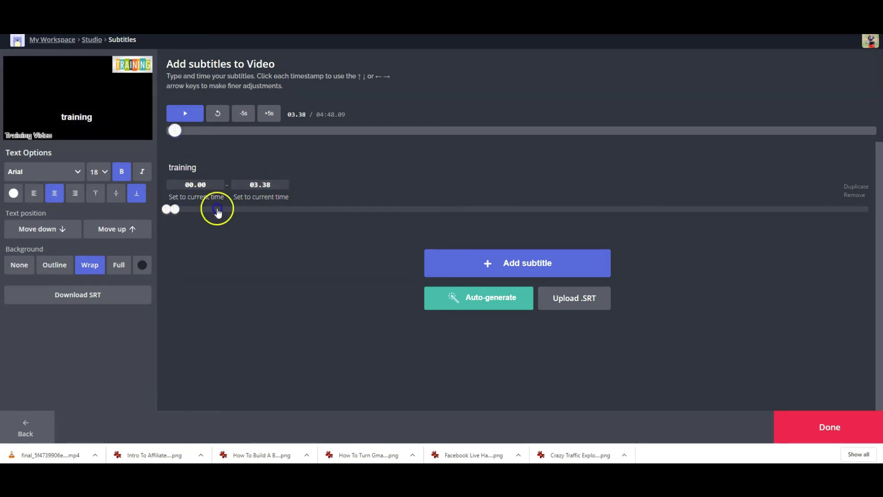
drag(168, 210, 353, 212)
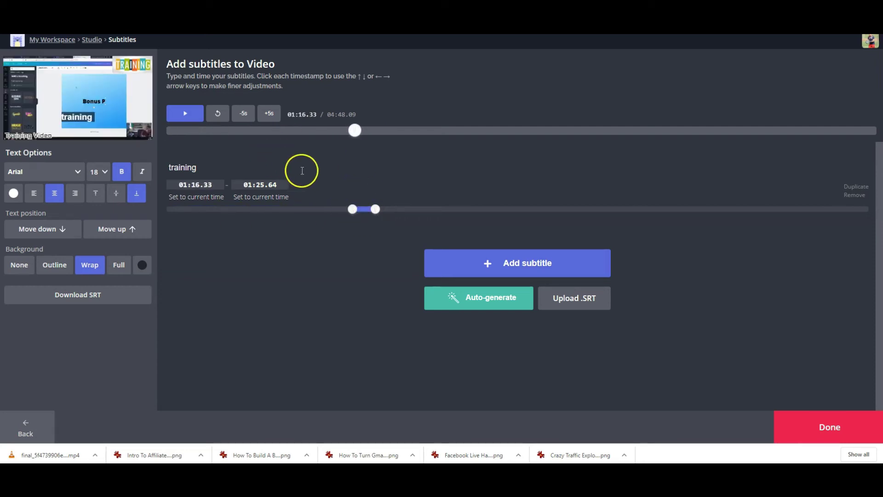
drag(353, 210, 168, 210)
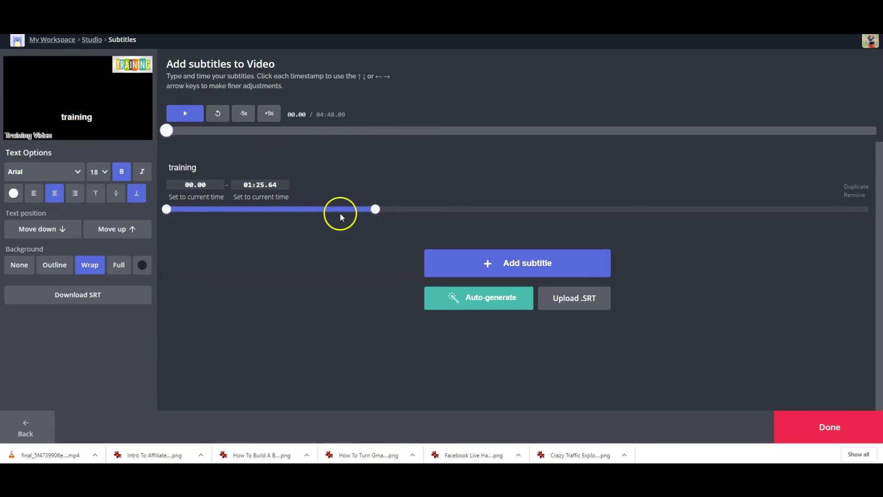
drag(374, 210, 176, 210)
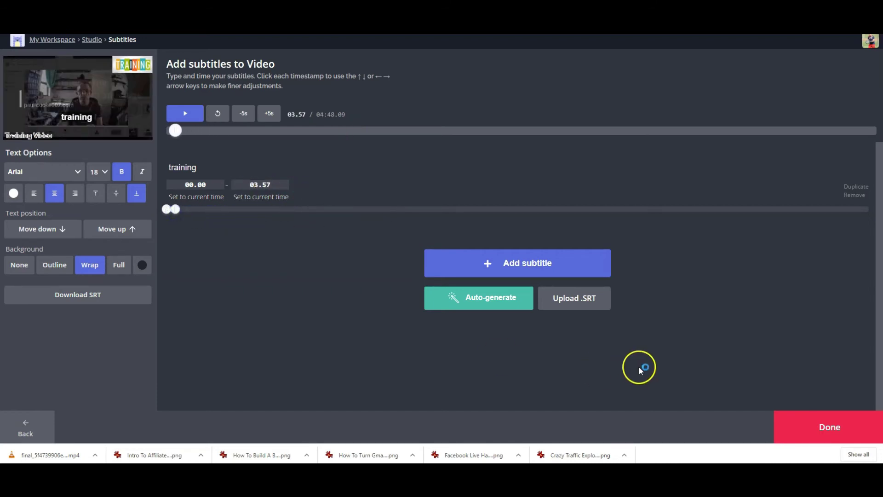
click(809, 428)
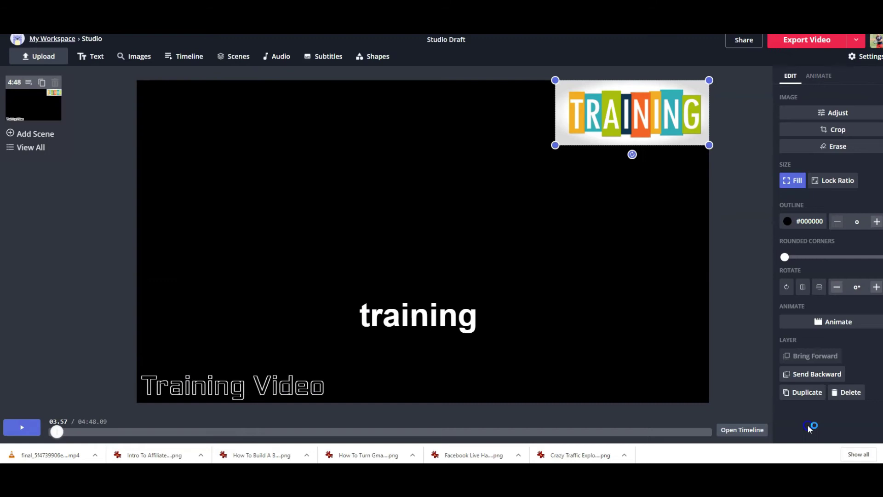
click(578, 273)
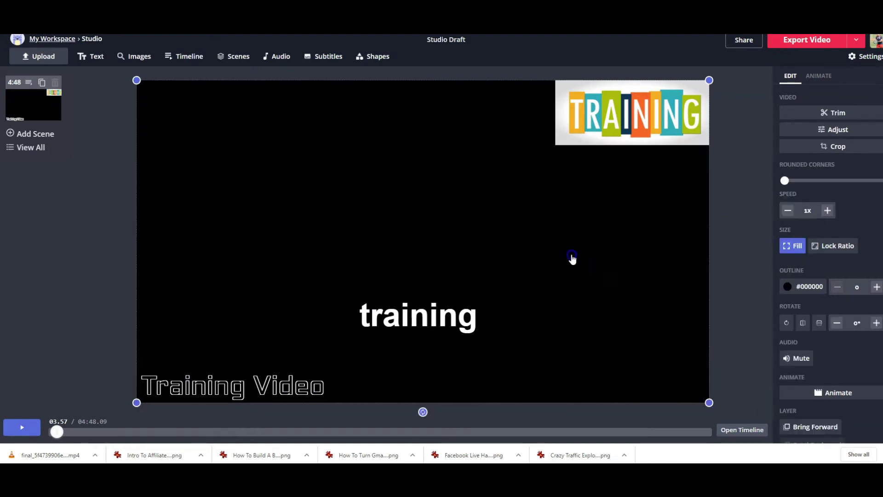
- Try a trim start on the background video, then restore the start to 00:00
click(837, 112)
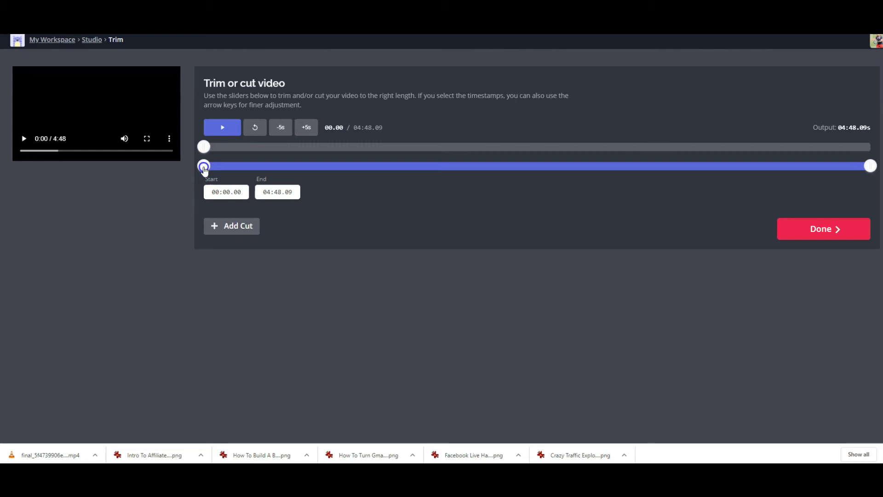
drag(203, 168, 729, 166)
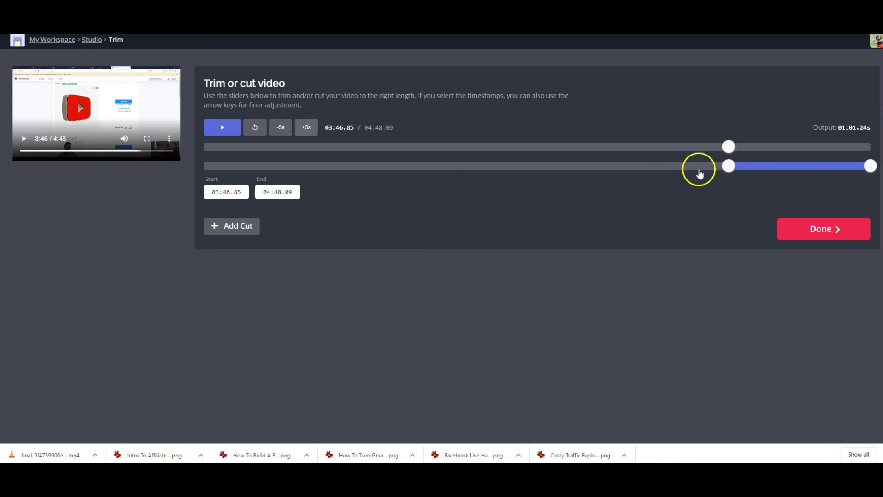
drag(730, 167, 201, 167)
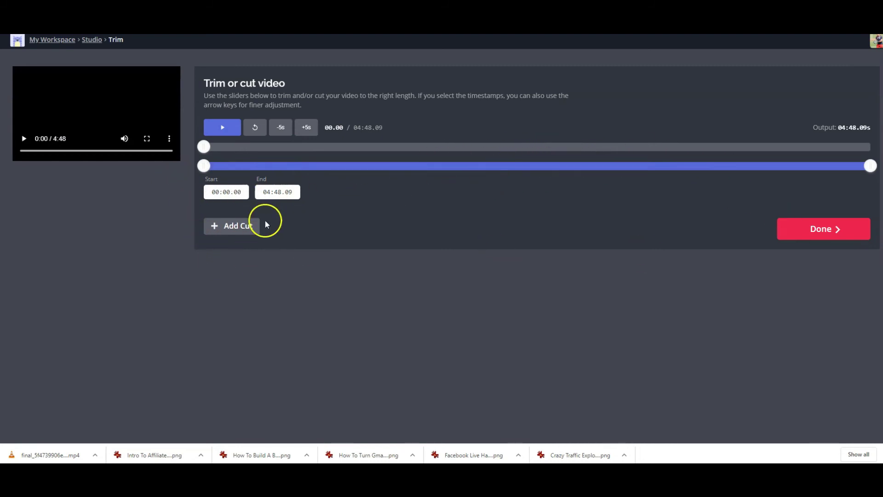
click(232, 225)
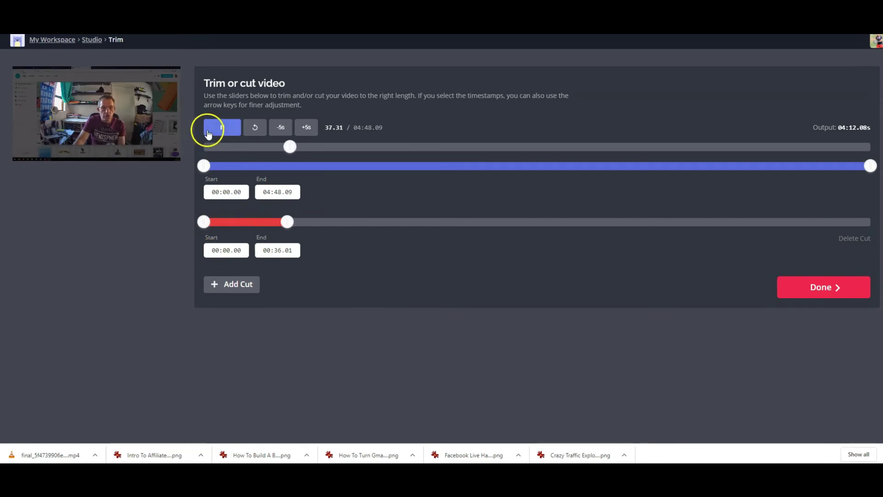
click(219, 127)
drag(286, 221, 711, 221)
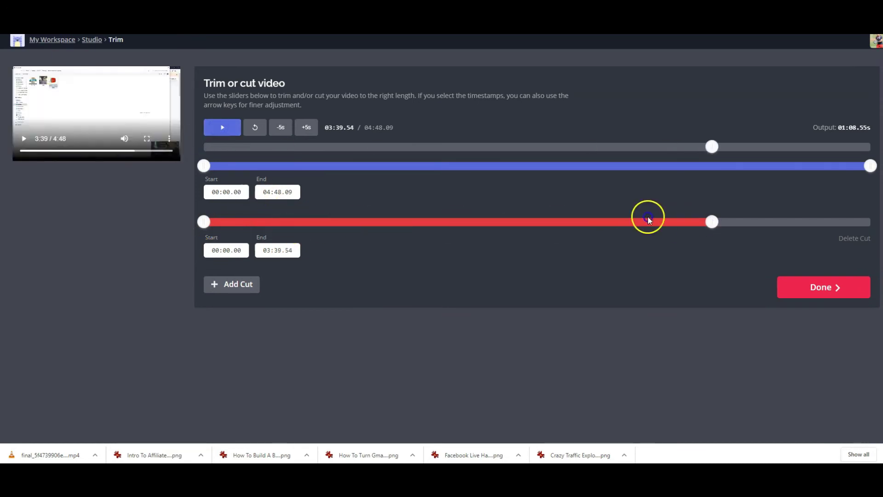
drag(203, 222, 616, 221)
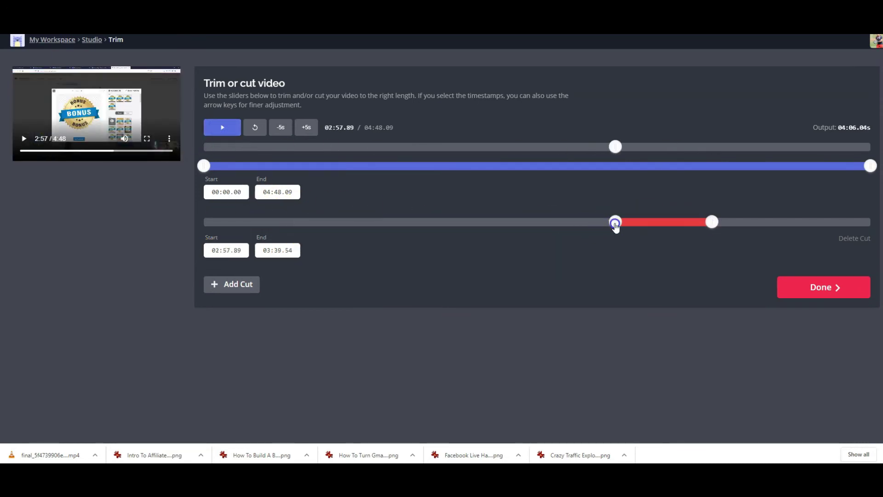
click(222, 127)
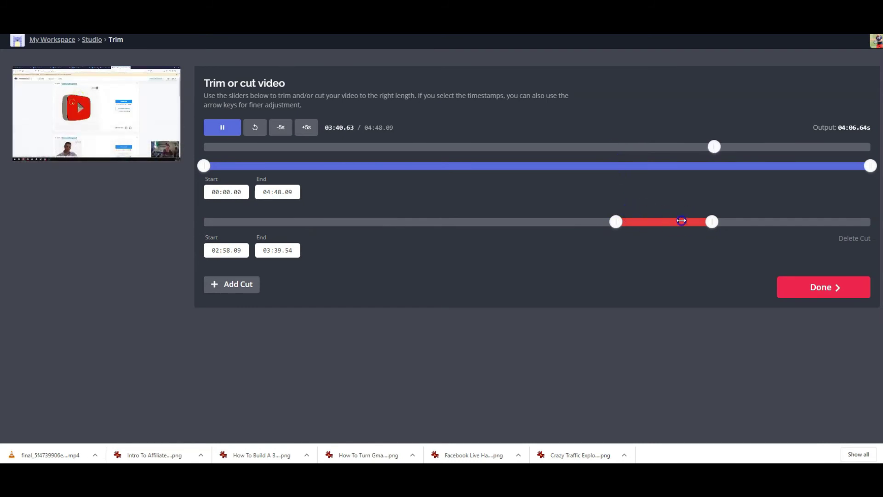
drag(716, 149, 392, 148)
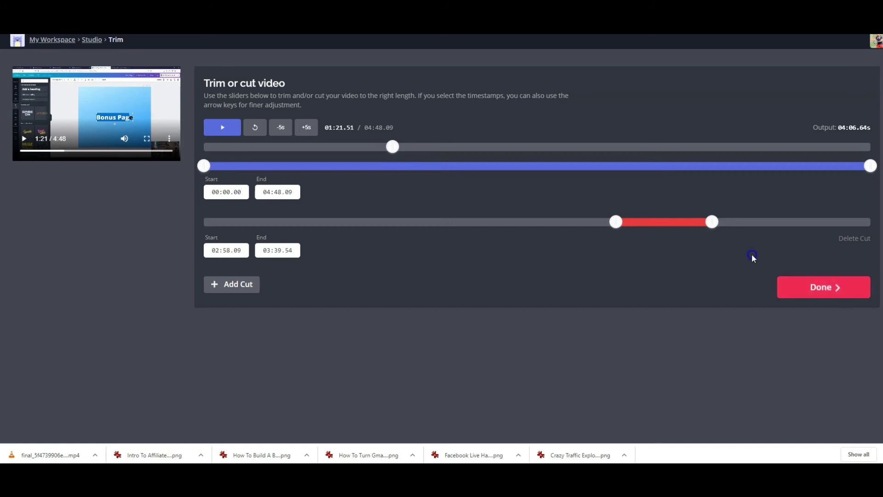
drag(615, 223, 203, 223)
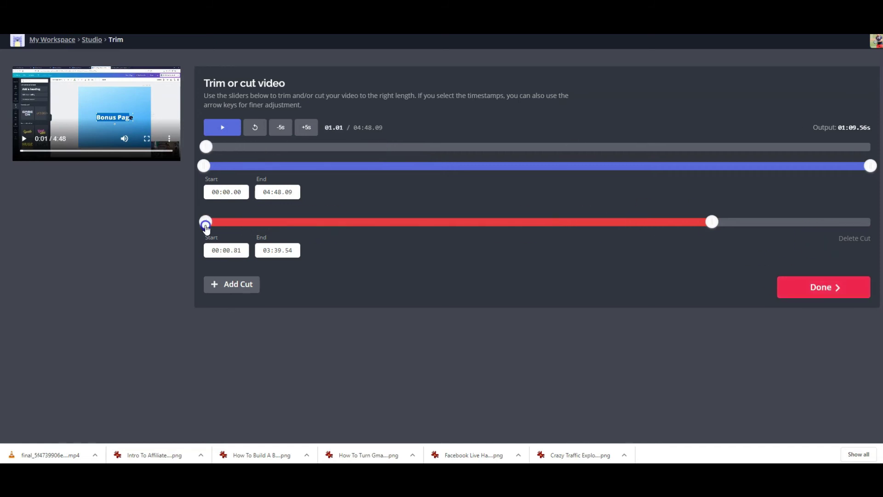
click(853, 238)
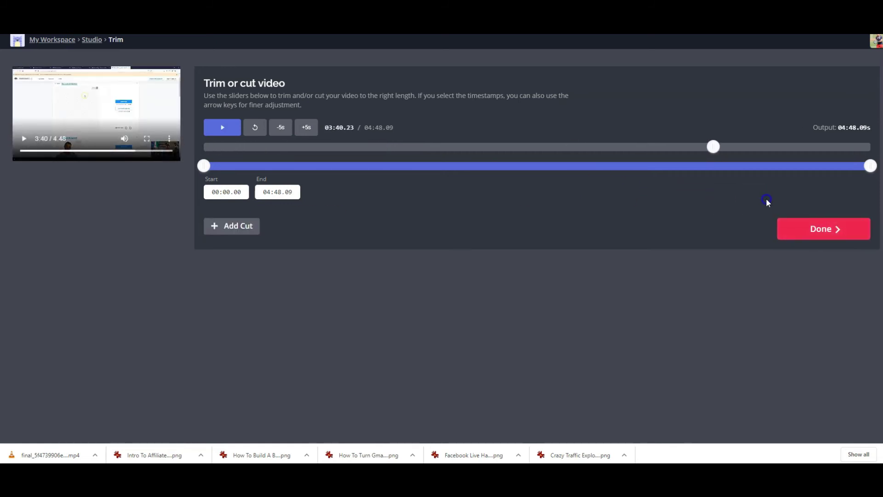
- Finish trimming and export the project as a video
click(832, 229)
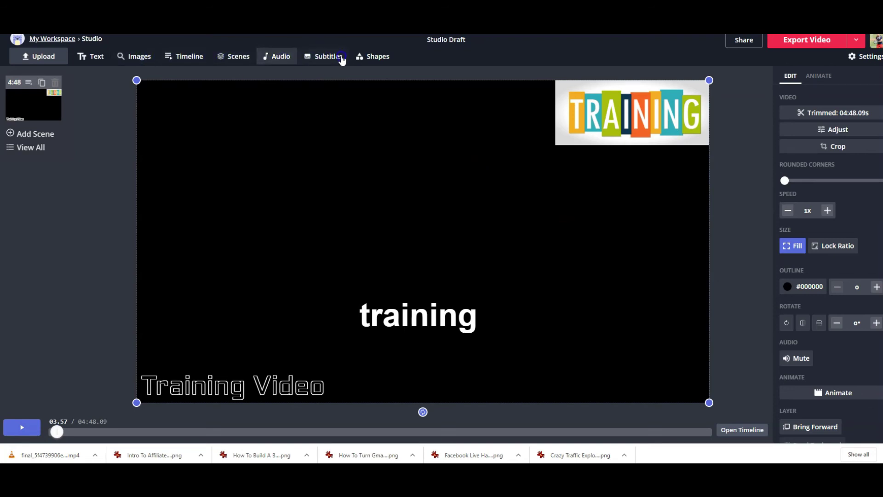
click(807, 40)
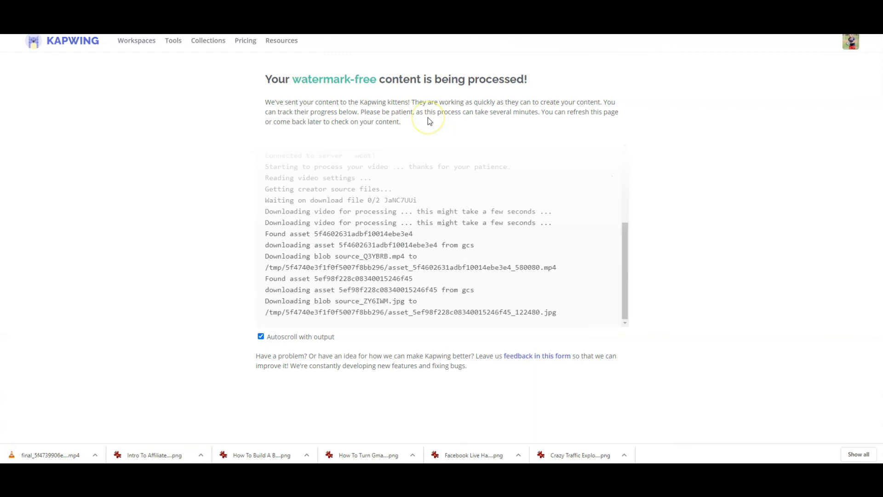
- Wait on the processing page until the exported Studio Project video is ready
click(434, 113)
click(438, 121)
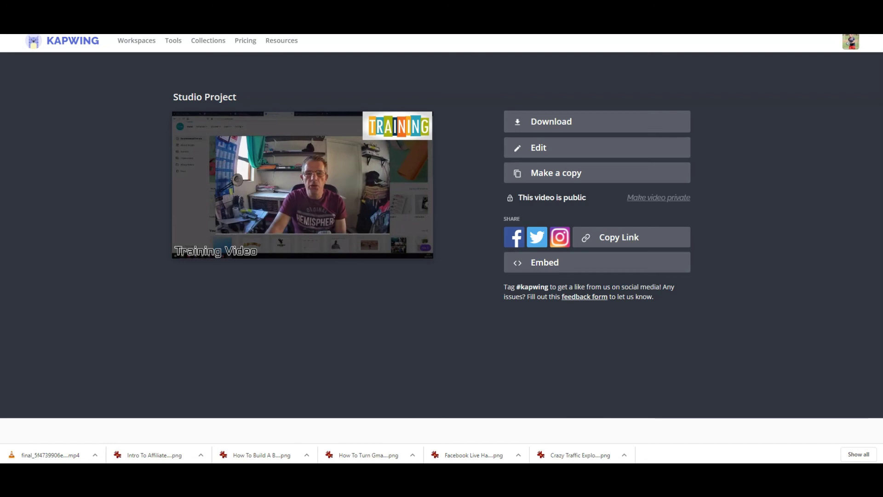
mouse_move(302, 185)
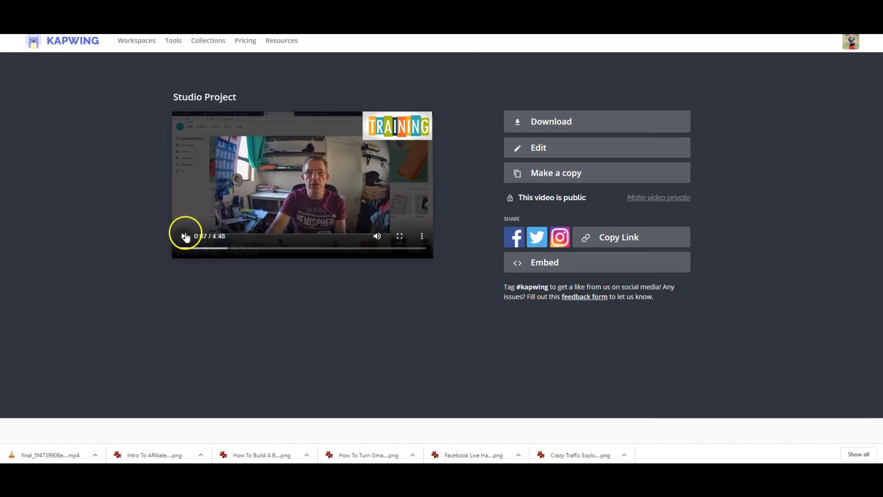
click(185, 235)
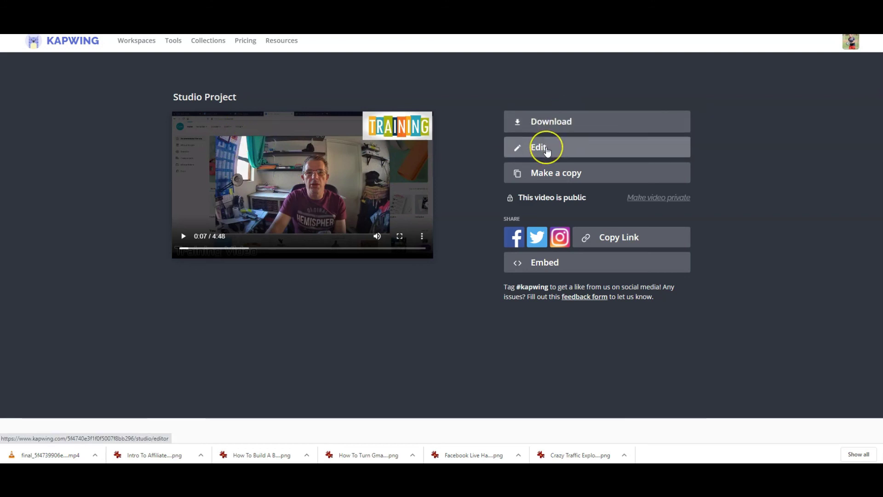
click(548, 151)
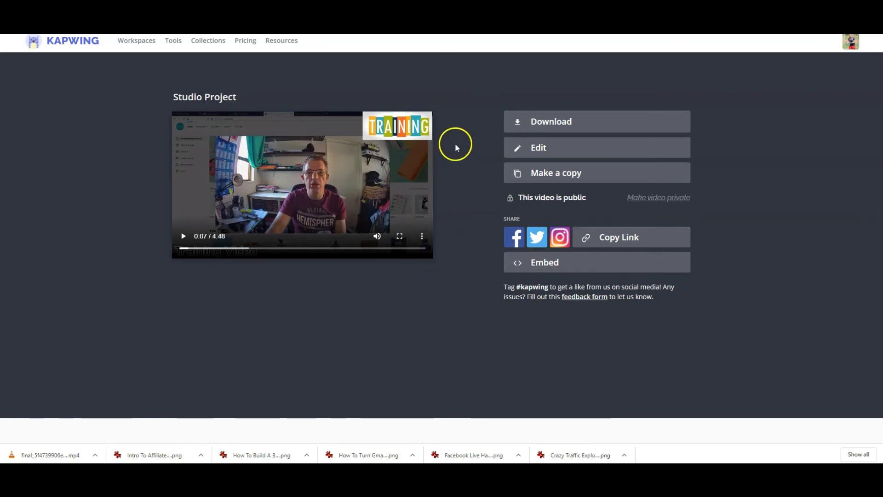
click(550, 124)
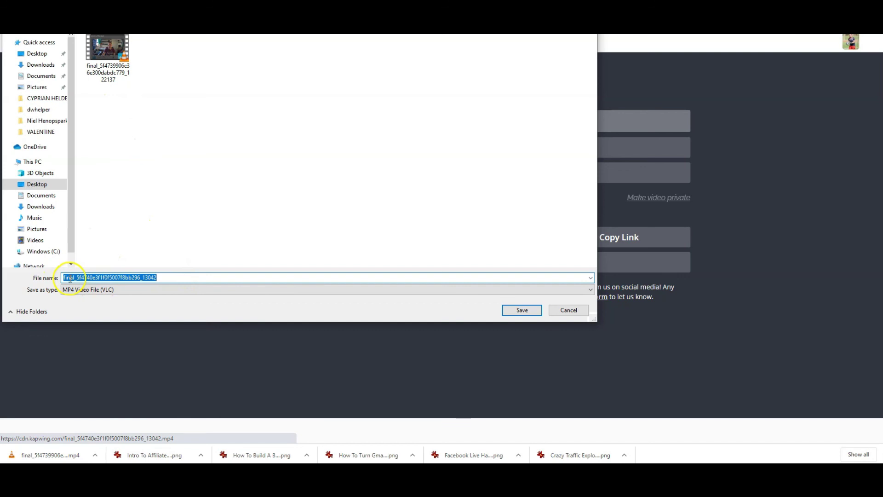
click(567, 311)
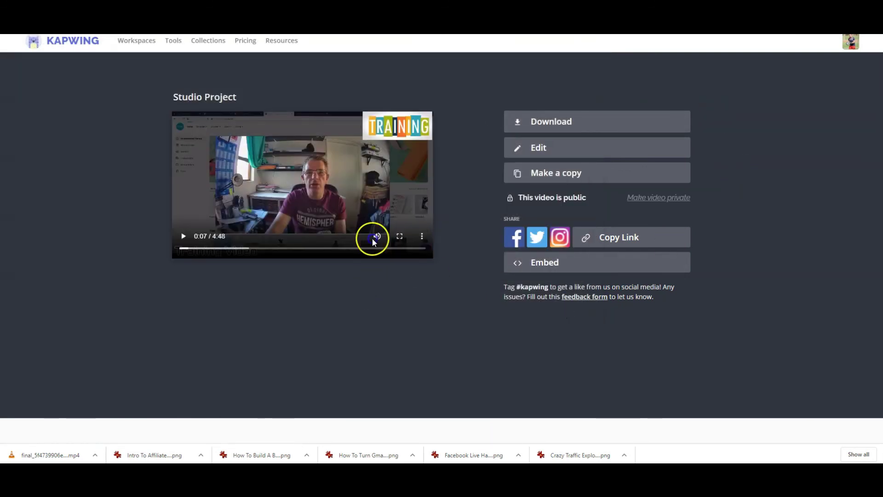